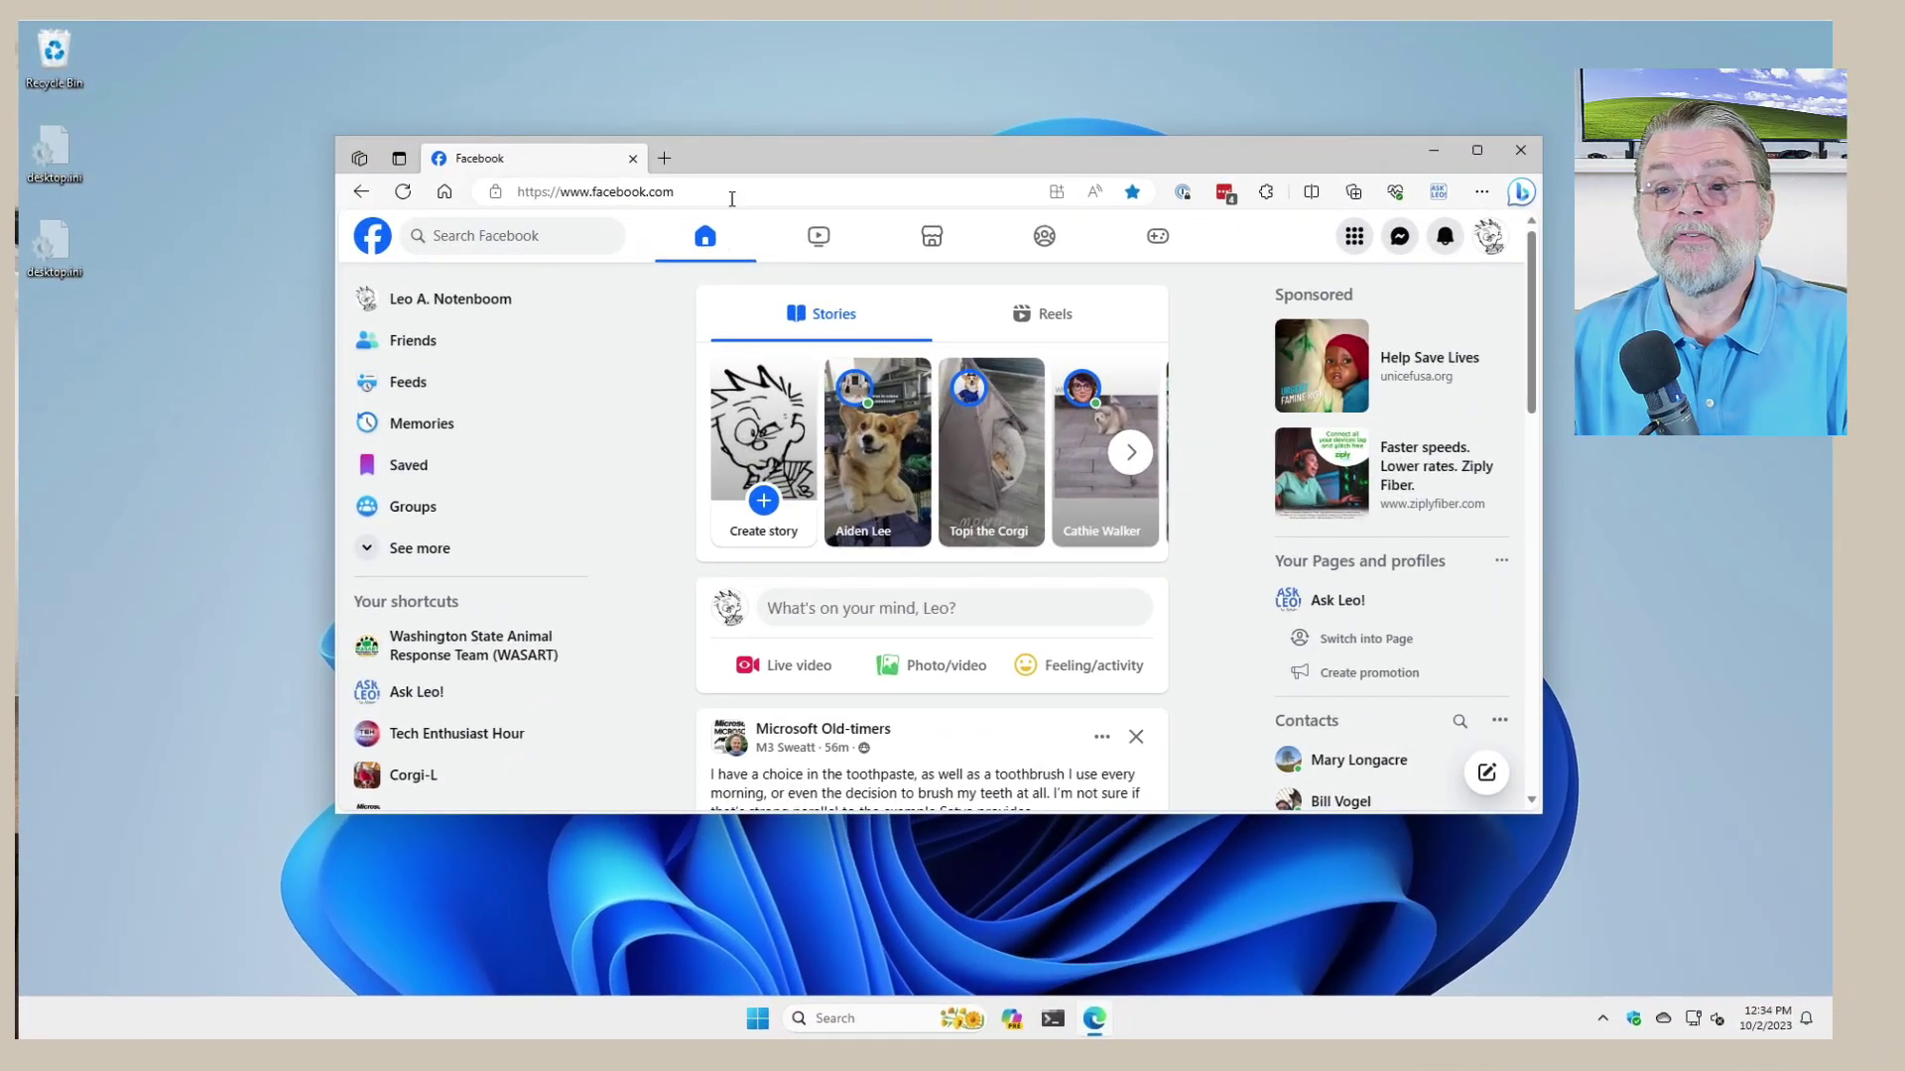
Step: Navigate to facebook.com/settings?tab=applications&ref=settings via the address bar
click(729, 192)
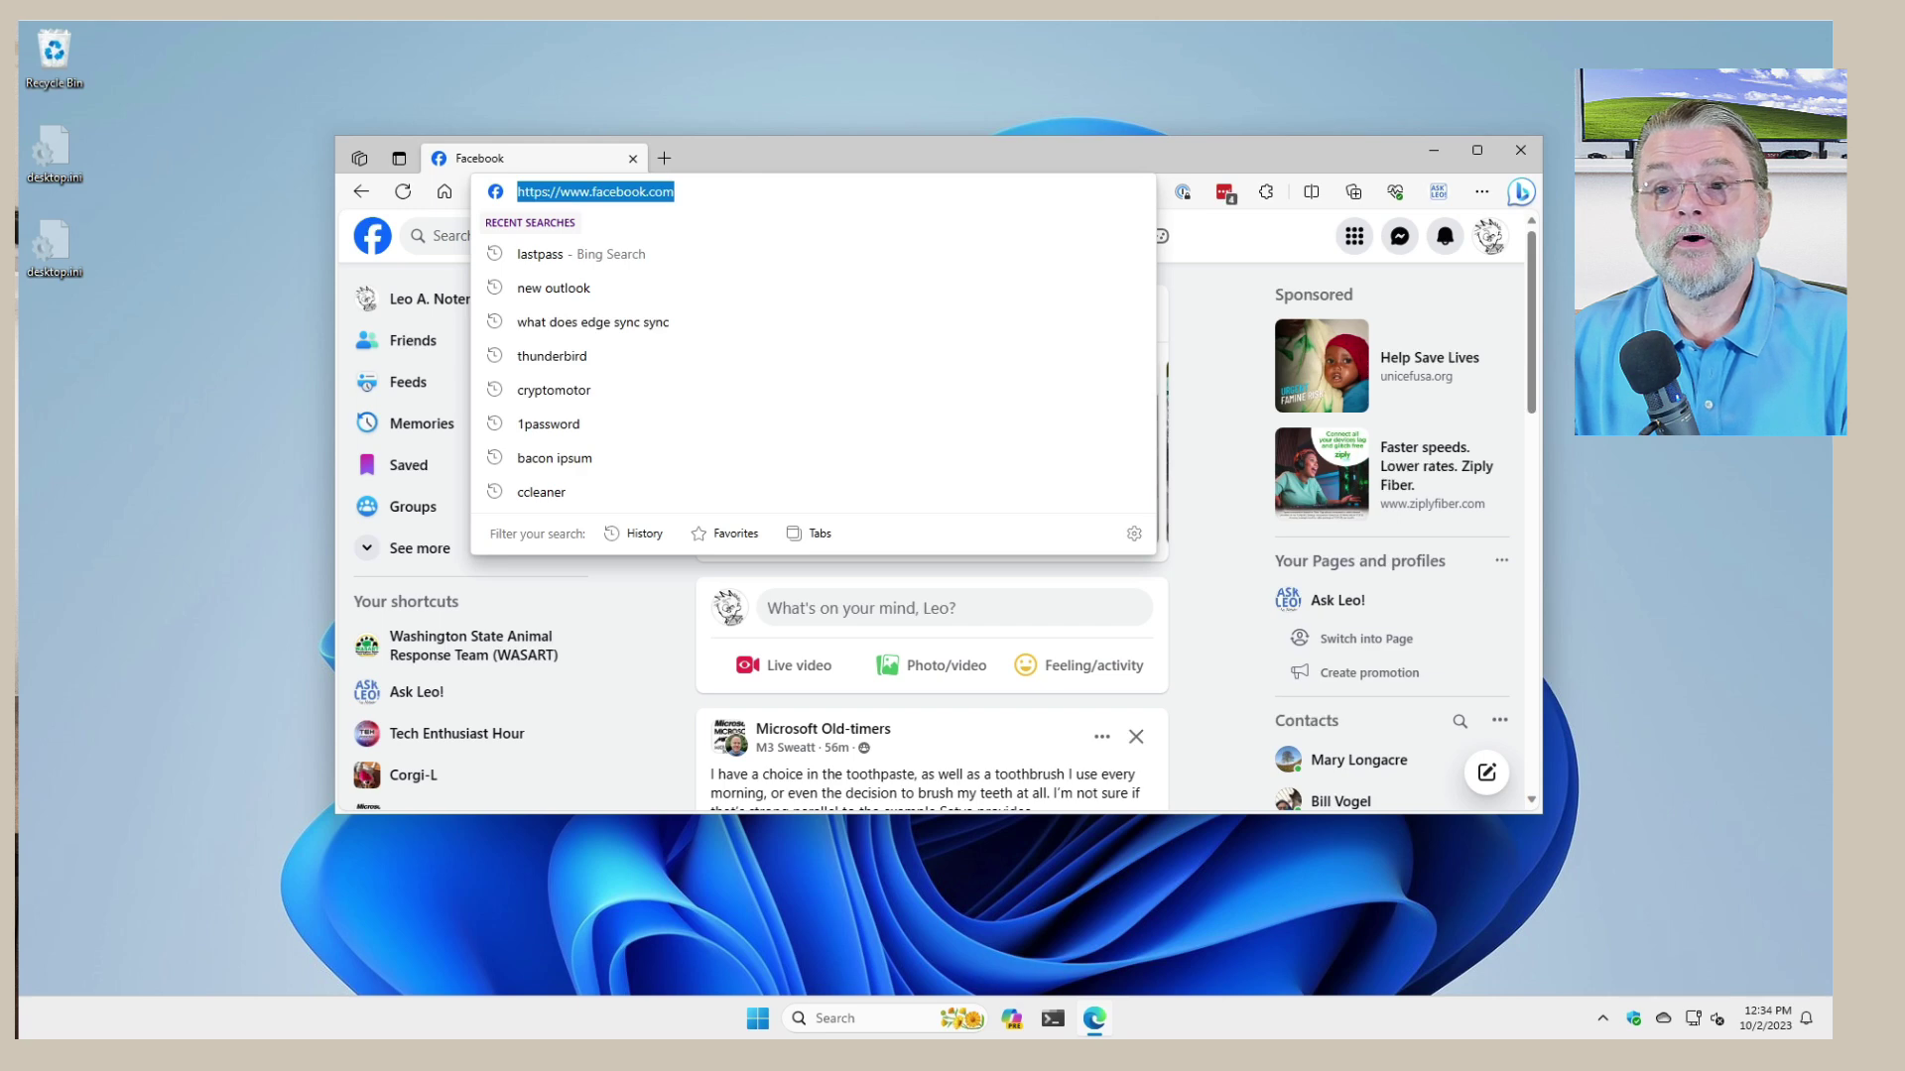
text(https://www.facebook.com/settings?tab=applications&ref=settings)
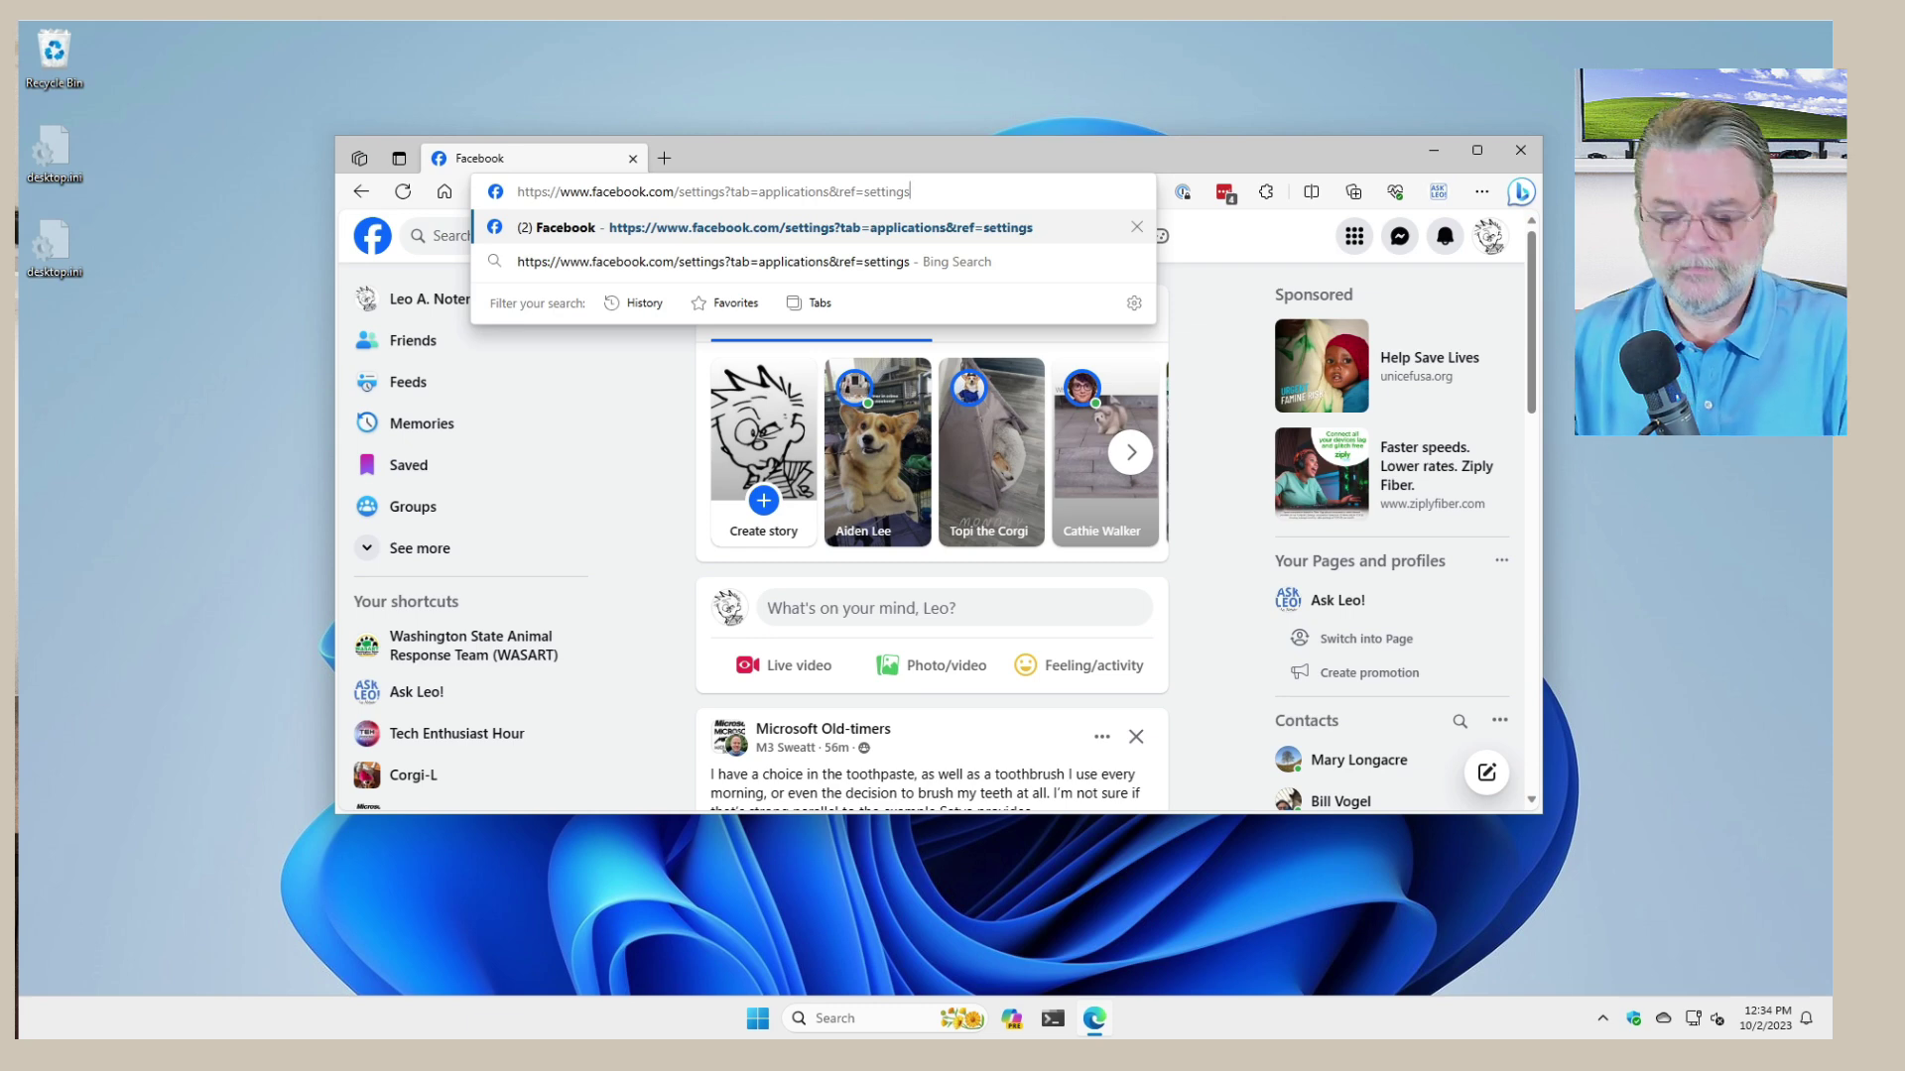
key(Return)
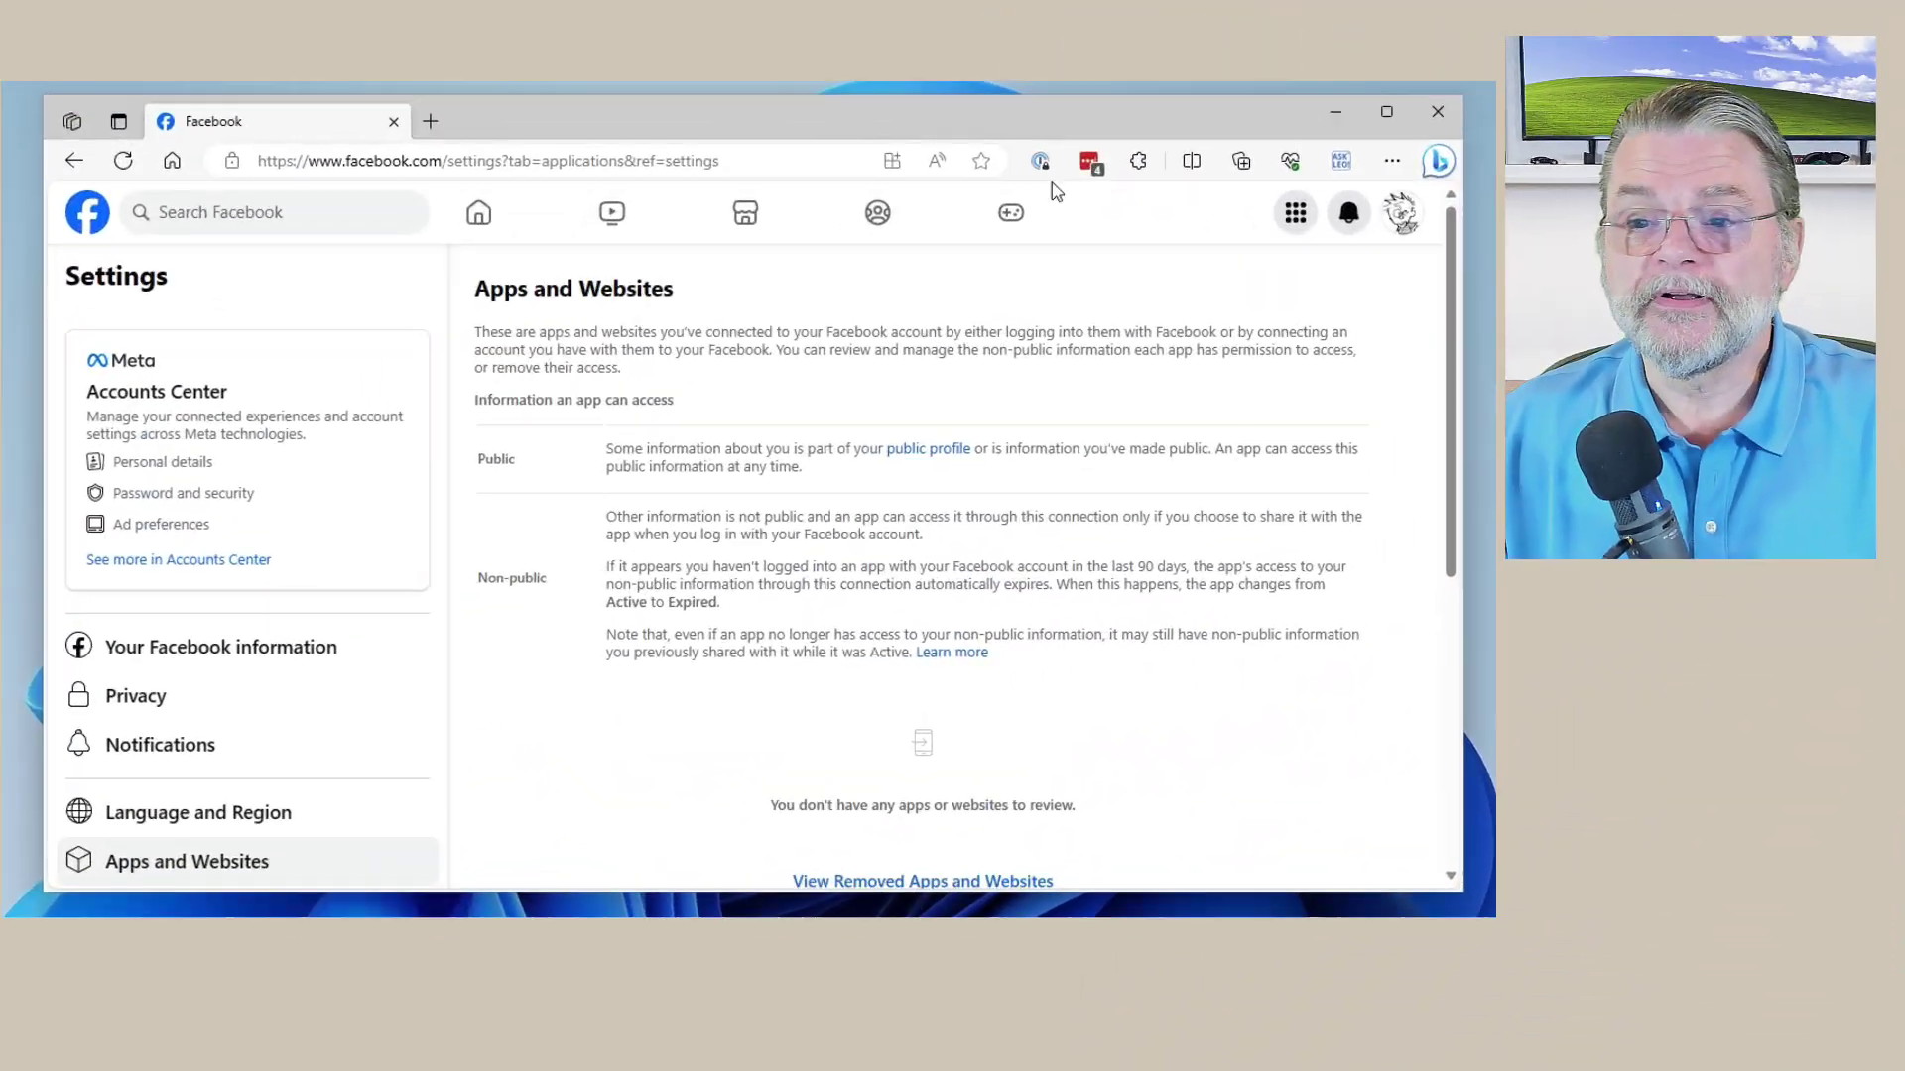
scroll(1119, 565, down, 3)
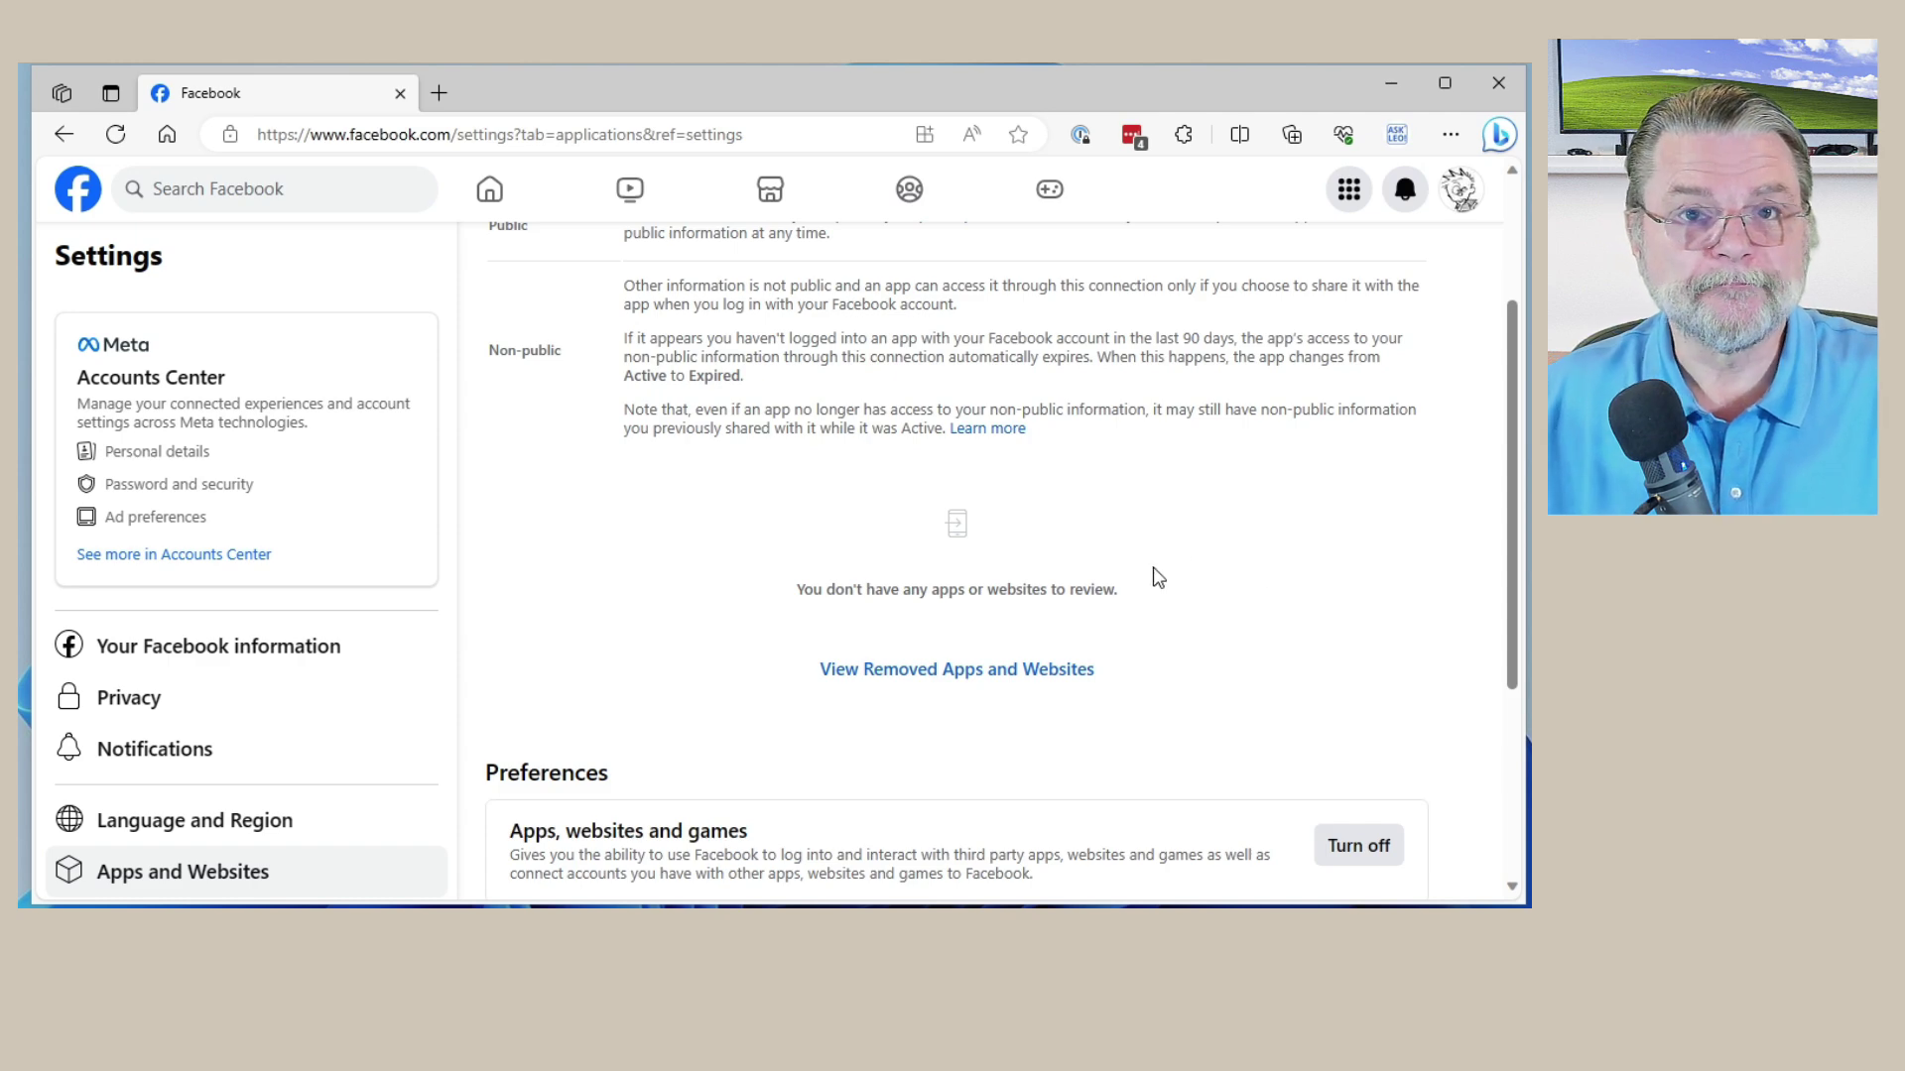
scroll(1113, 562, down, 1)
scroll(1109, 566, down, 2)
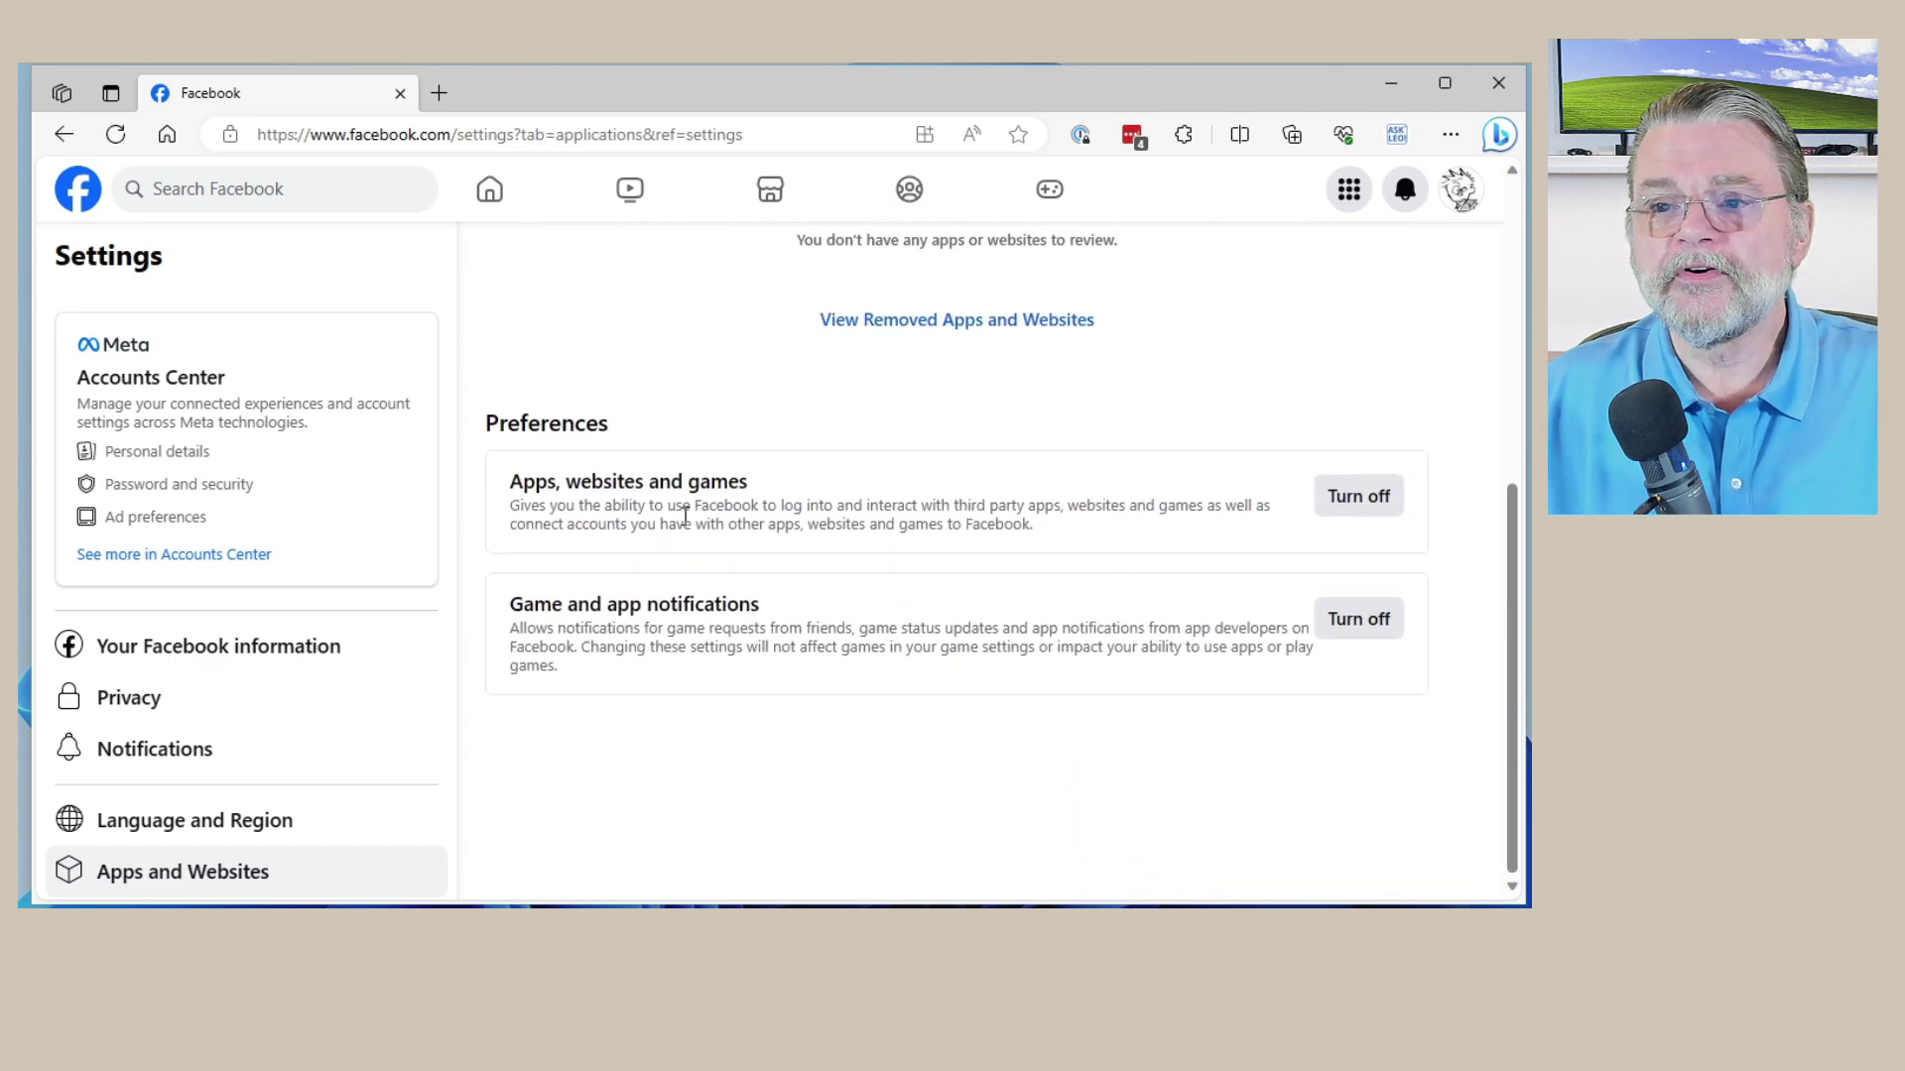